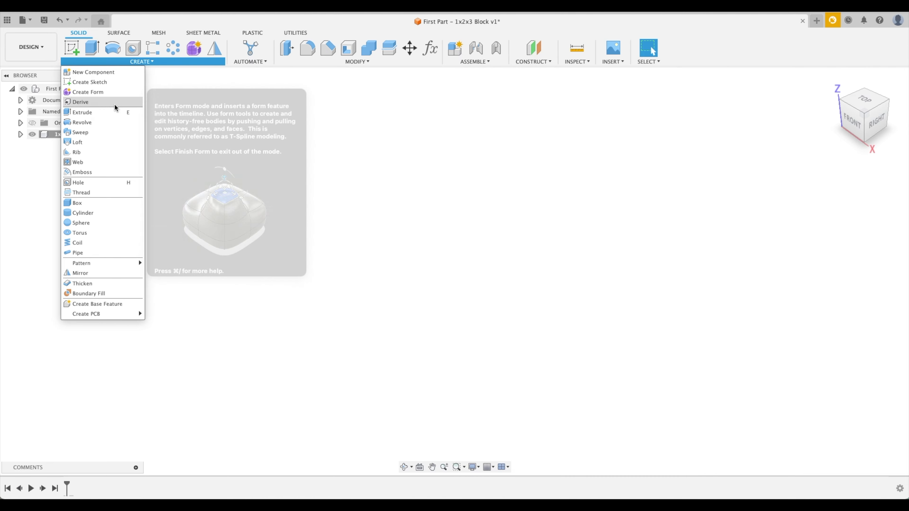
# Step: Start a solid box on the horizontal XY plane with its first corner at the origin
pyautogui.click(92, 203)
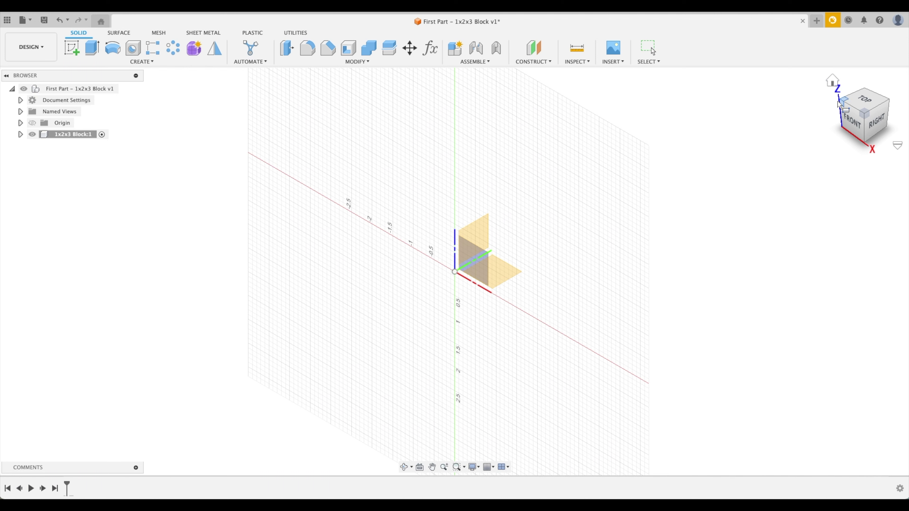
pyautogui.keyDown('shift'); pyautogui.moveTo(656, 203); pyautogui.dragTo(609, 201, button='middle'); pyautogui.keyUp('shift')
pyautogui.click(833, 80)
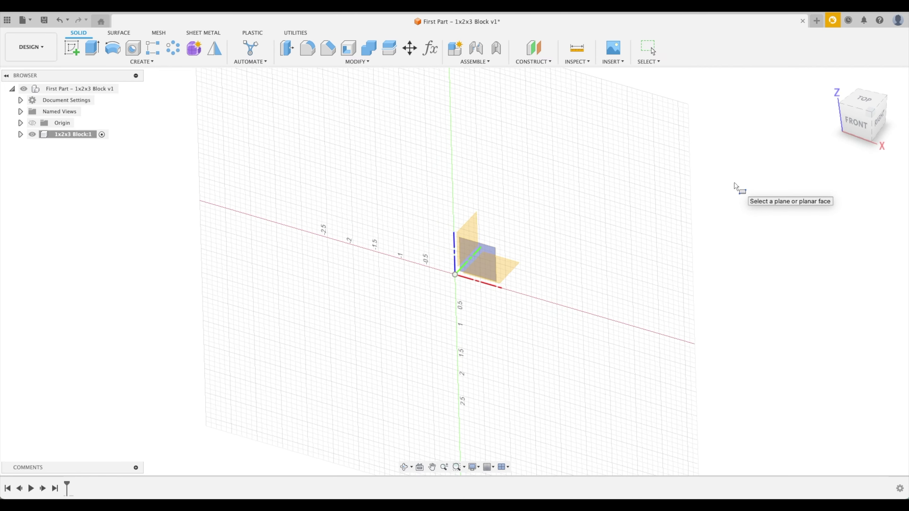
pyautogui.keyDown('shift'); pyautogui.moveTo(734, 186); pyautogui.dragTo(848, 147, button='middle'); pyautogui.keyUp('shift')
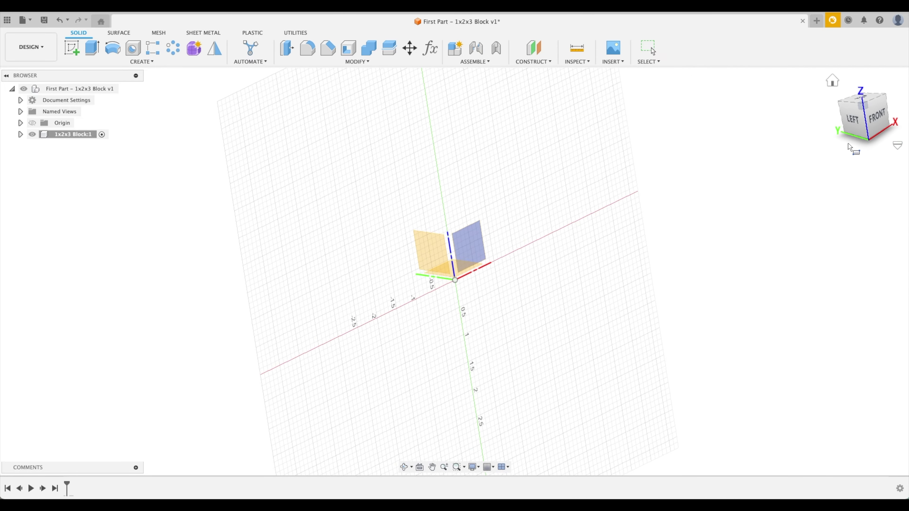
pyautogui.click(832, 81)
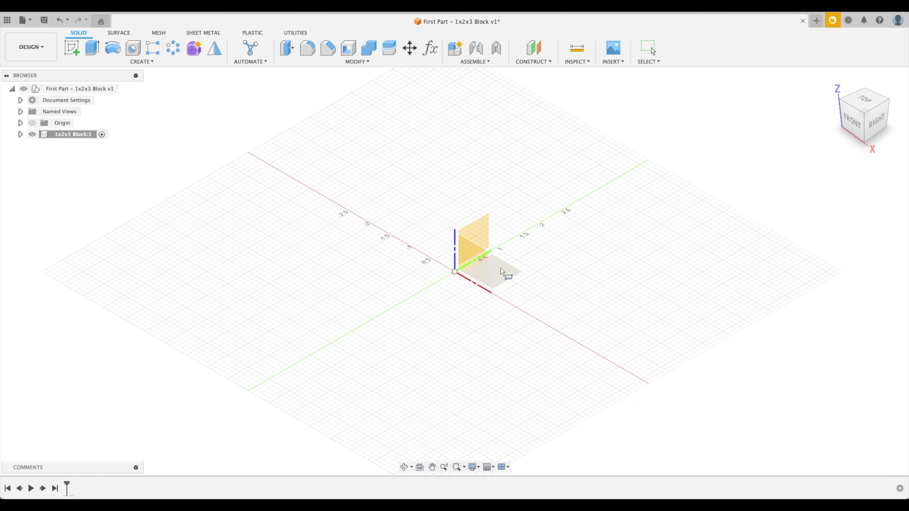
pyautogui.click(503, 272)
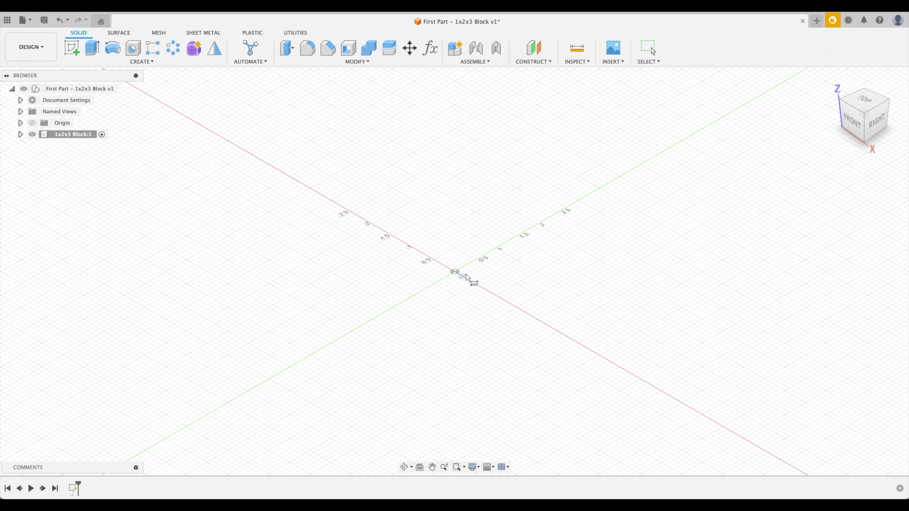
pyautogui.click(454, 273)
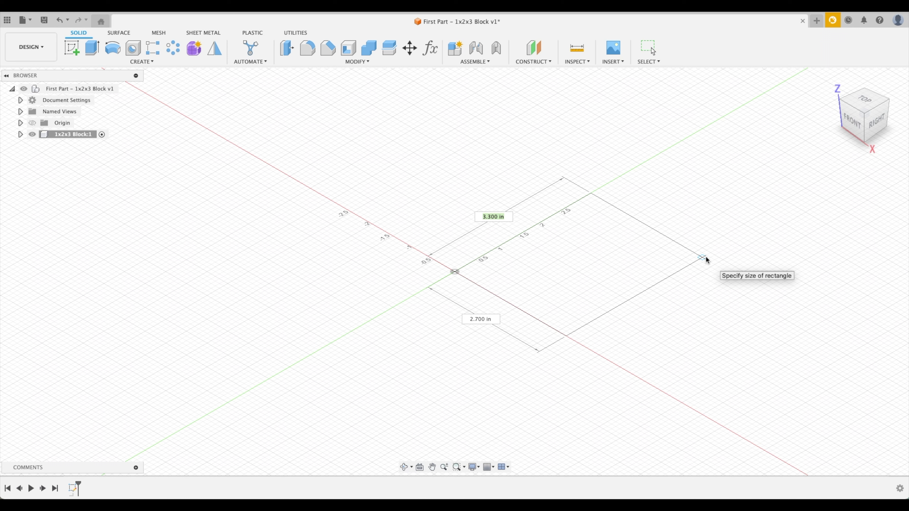
# Step: Size the box's base rectangle to 2 in along X and 3 in along Y and accept it
pyautogui.press('Tab')
pyautogui.press('Tab')
pyautogui.press('Tab')
pyautogui.press('Tab')
pyautogui.press('Tab')
pyautogui.press('Tab')
pyautogui.press('Tab')
pyautogui.press('Tab')
pyautogui.press('Tab')
pyautogui.press('Tab')
pyautogui.write('3')
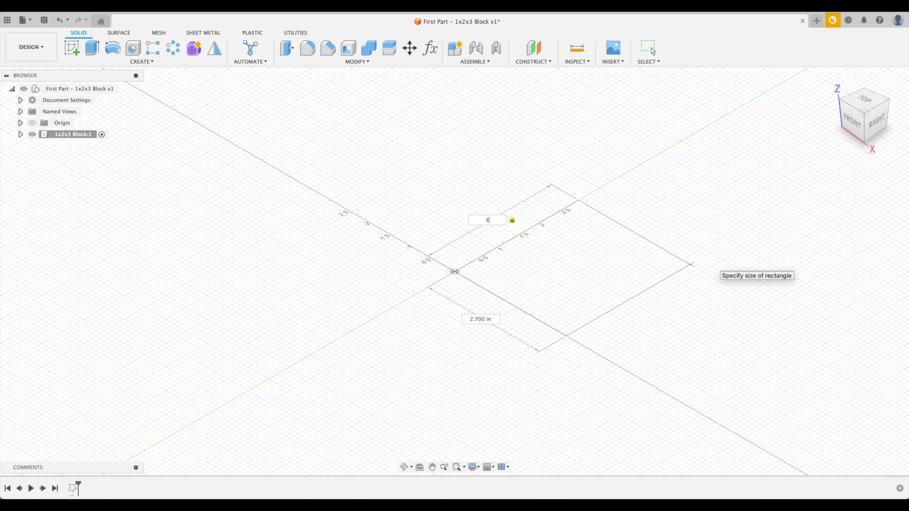
pyautogui.press('Tab')
pyautogui.write('2')
pyautogui.press('Tab')
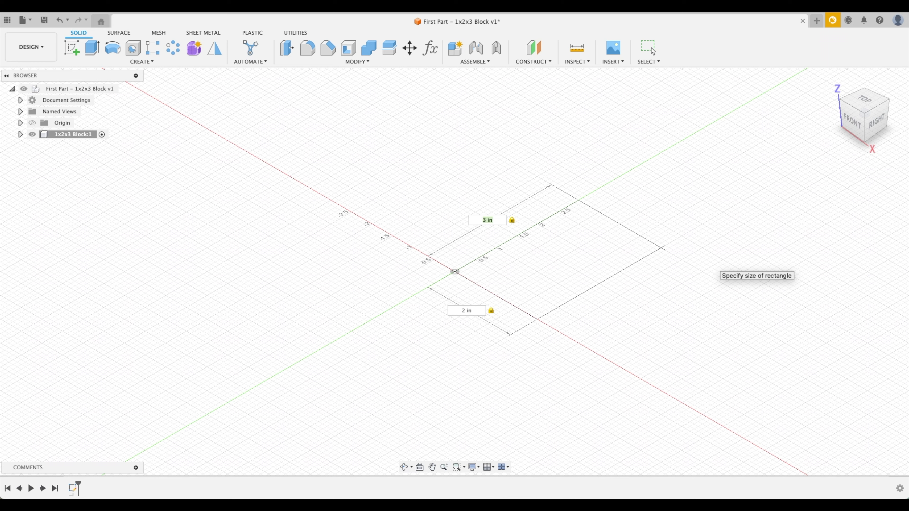
pyautogui.press('Tab')
pyautogui.press('Return')
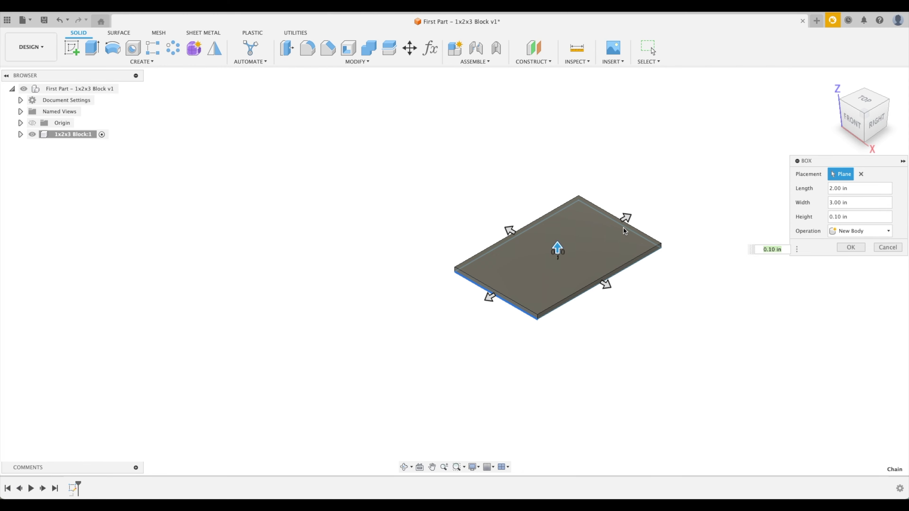
# Step: Raise the box from its base and set its height to 1 in
pyautogui.moveTo(557, 247); pyautogui.dragTo(568, 159)
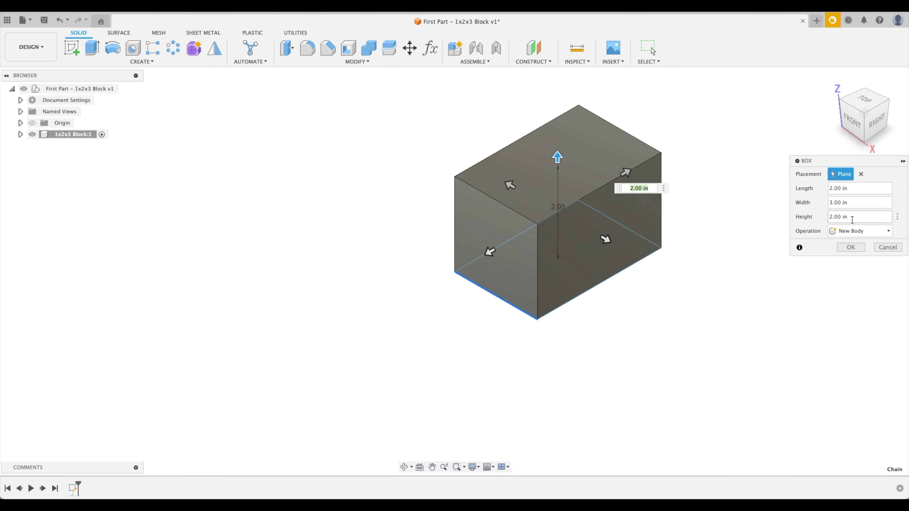
pyautogui.click(863, 215)
pyautogui.click(863, 216)
pyautogui.moveTo(558, 166); pyautogui.dragTo(573, 193)
pyautogui.moveTo(862, 216); pyautogui.dragTo(820, 219)
pyautogui.write('1')
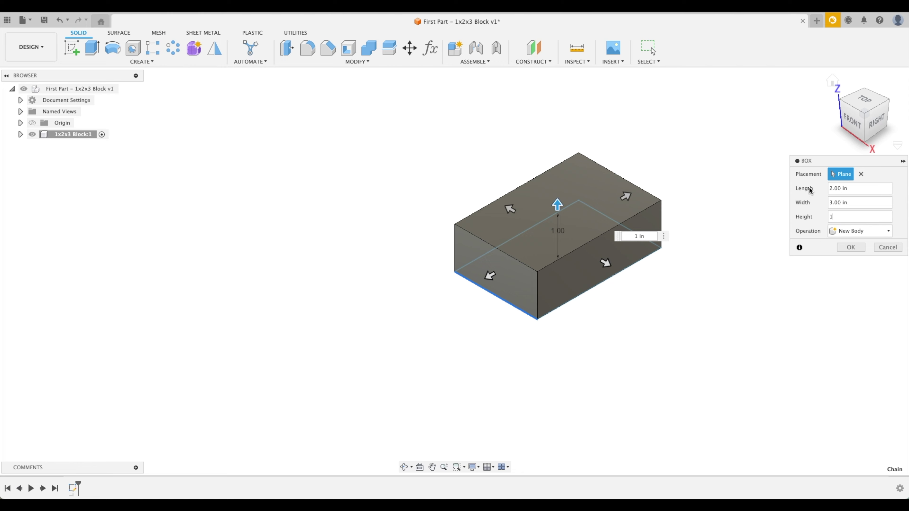
# Step: Set the box's length to 3 in and its width to 2 in
pyautogui.moveTo(855, 189); pyautogui.dragTo(821, 203)
pyautogui.write('3')
pyautogui.write('2')
pyautogui.press('Tab')
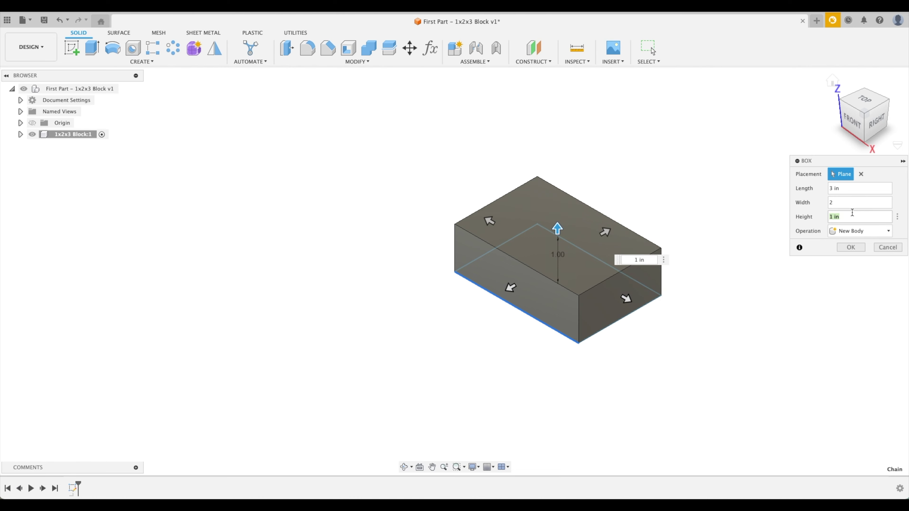
# Step: Set the box's length to 2 in and its width to 3 in
pyautogui.moveTo(854, 188); pyautogui.dragTo(820, 188)
pyautogui.write('2')
pyautogui.press('Tab')
pyautogui.write('3')
pyautogui.press('Tab')
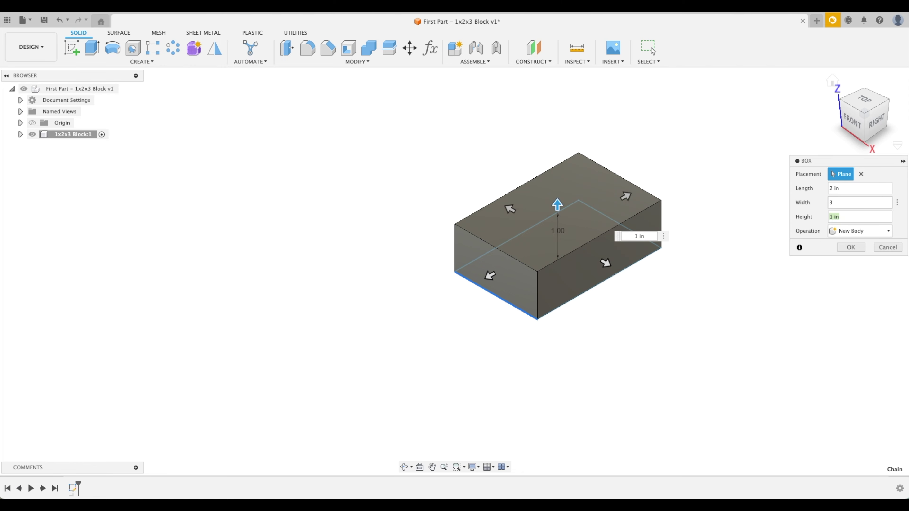
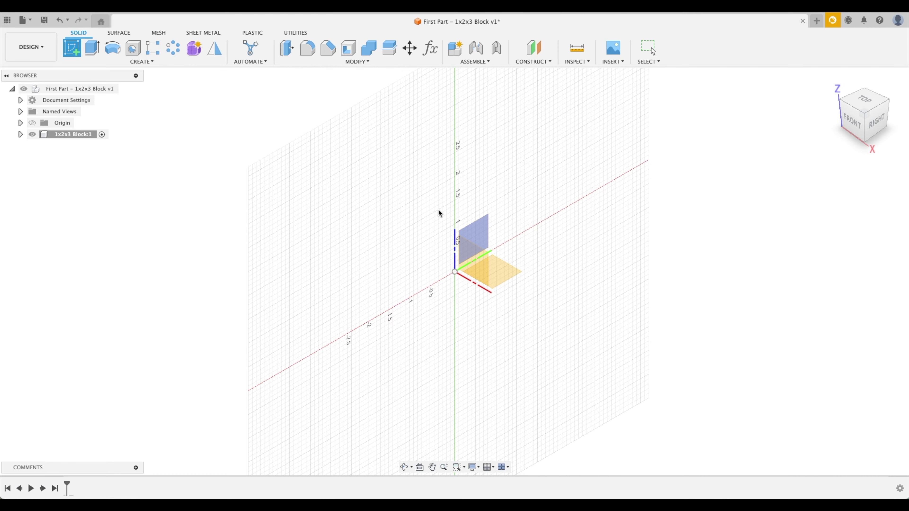
# Step: Sketch a center rectangle 2 in wide and 3 in high on the XY plane, centred on the origin, and finish the sketch
pyautogui.keyDown('shift'); pyautogui.moveTo(444, 272); pyautogui.dragTo(484, 281, button='middle'); pyautogui.keyUp('shift')
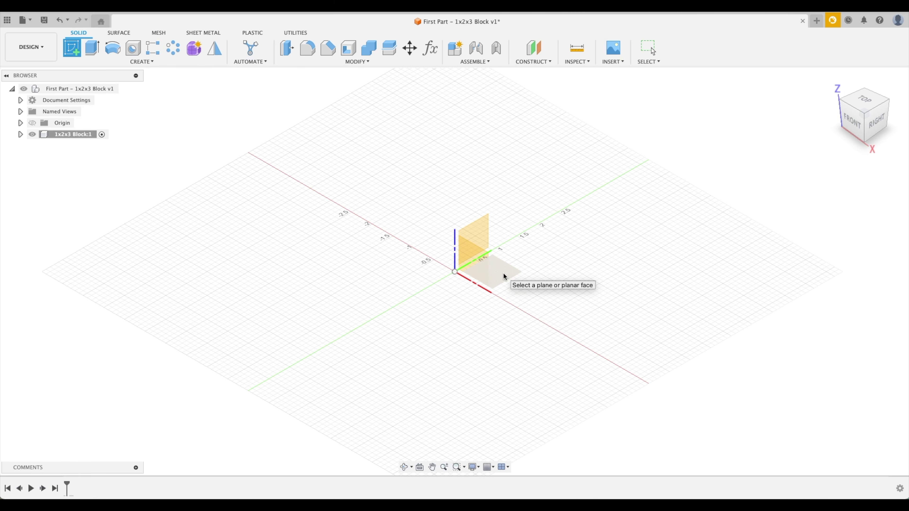
pyautogui.click(505, 275)
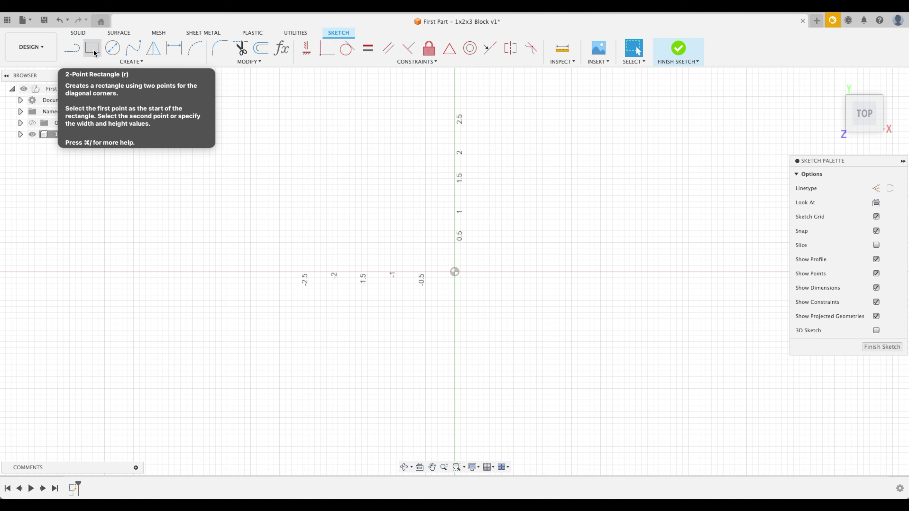
pyautogui.click(94, 53)
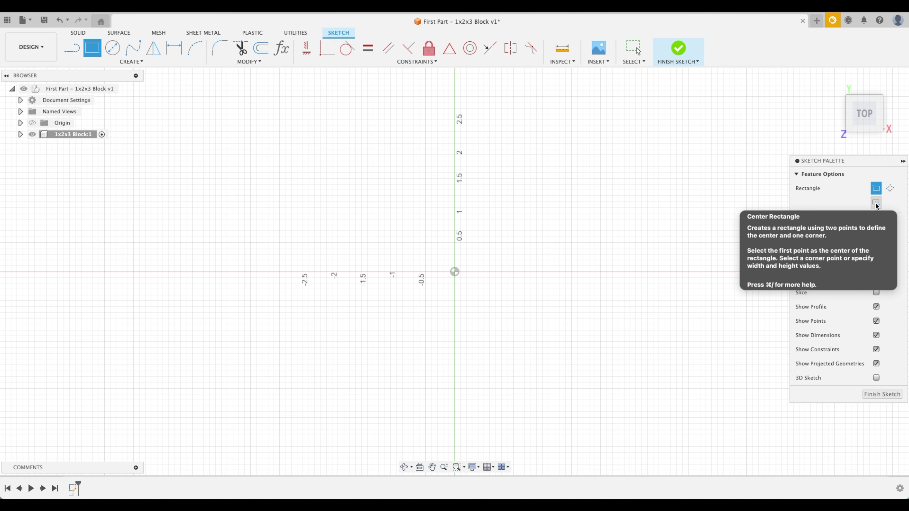
pyautogui.click(876, 203)
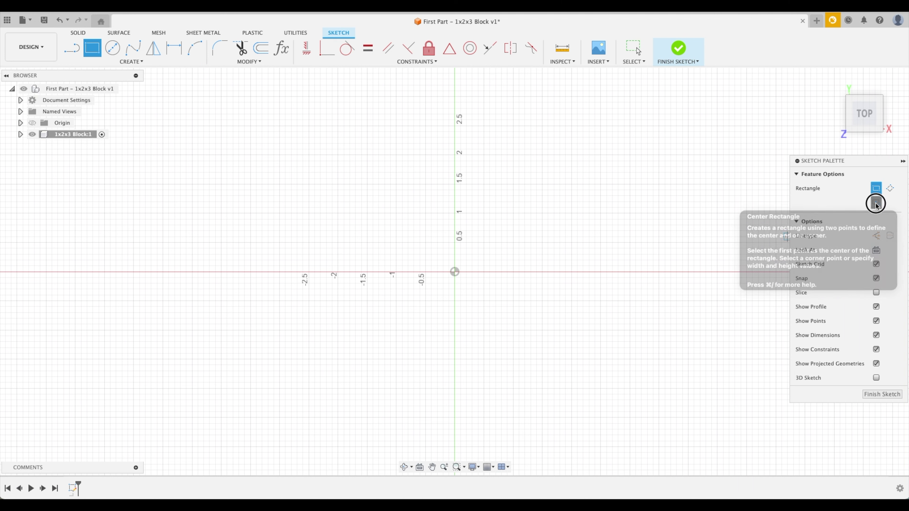
pyautogui.click(455, 272)
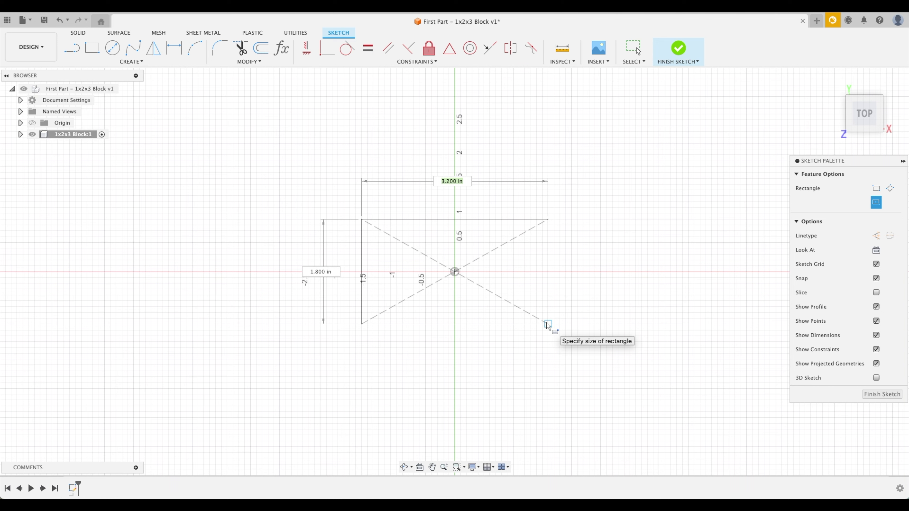
pyautogui.write('2')
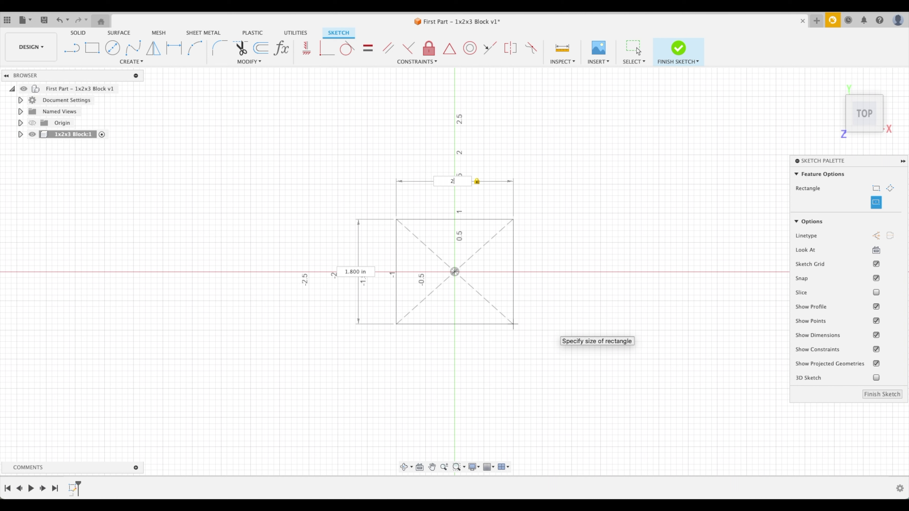
pyautogui.press('Tab')
pyautogui.write('3')
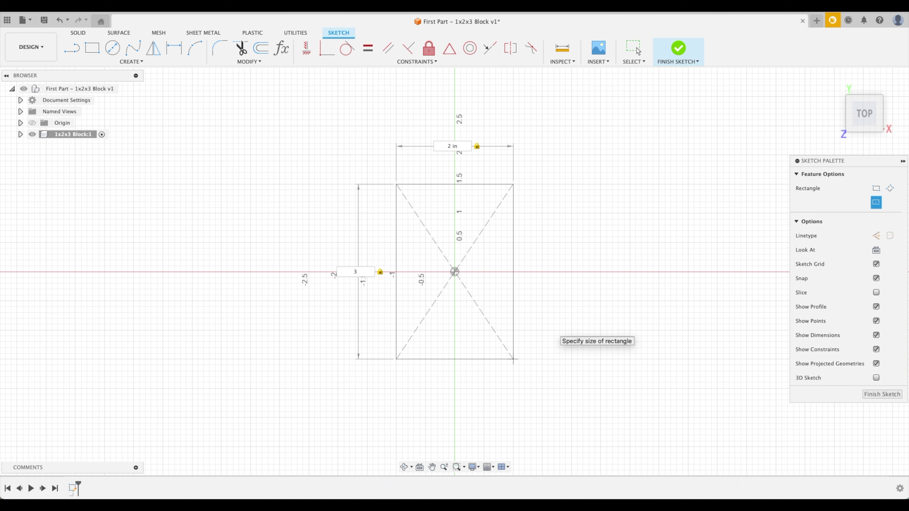
pyautogui.press('Return')
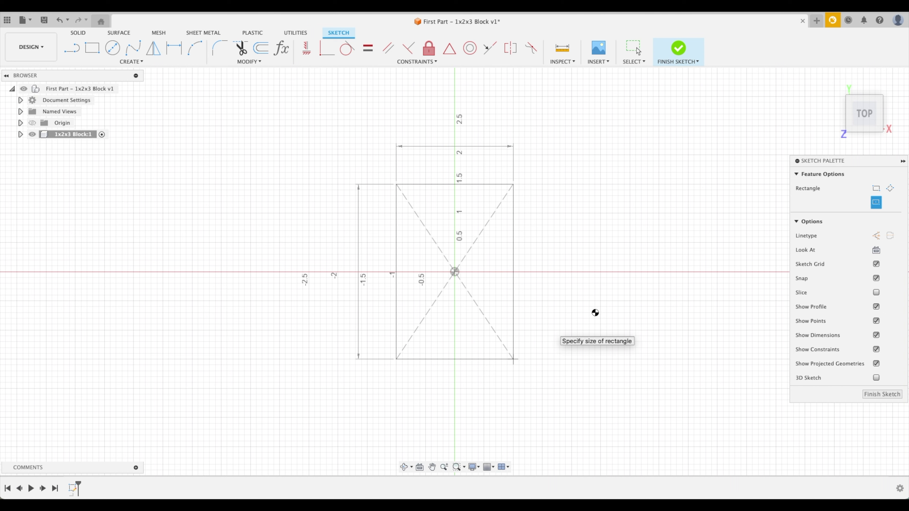
pyautogui.press('Escape')
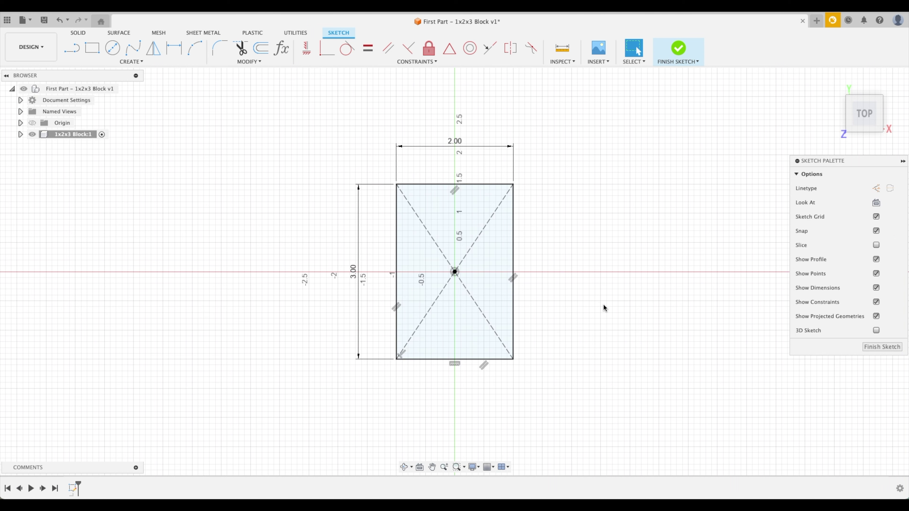
pyautogui.click(885, 350)
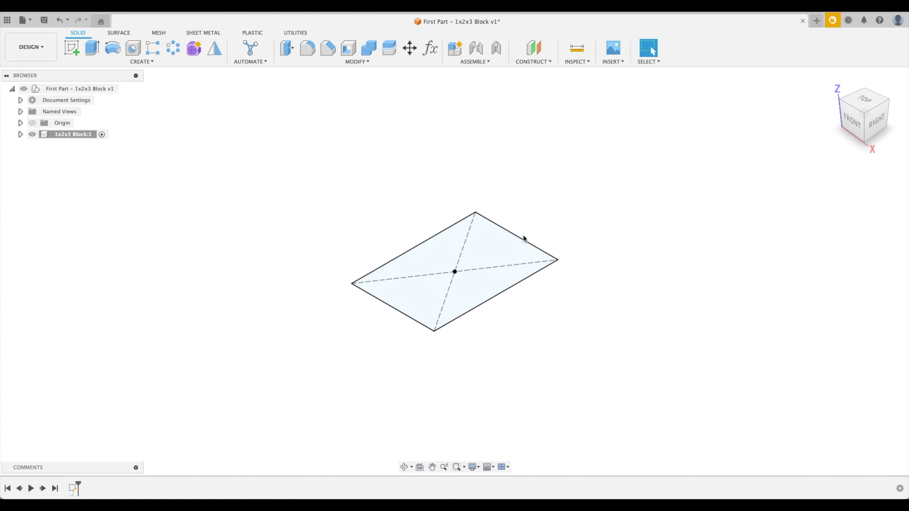
# Step: Start extruding the rectangular sketch profile
pyautogui.click(498, 247)
pyautogui.press('e')
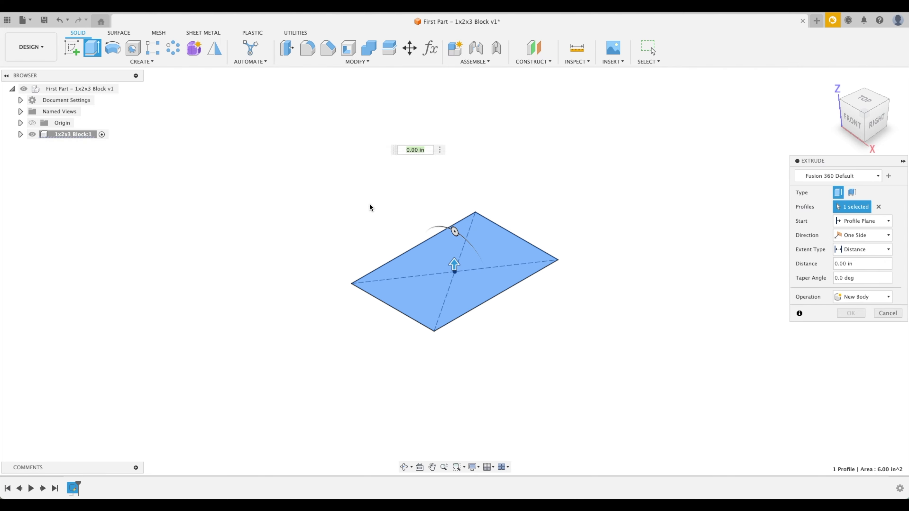